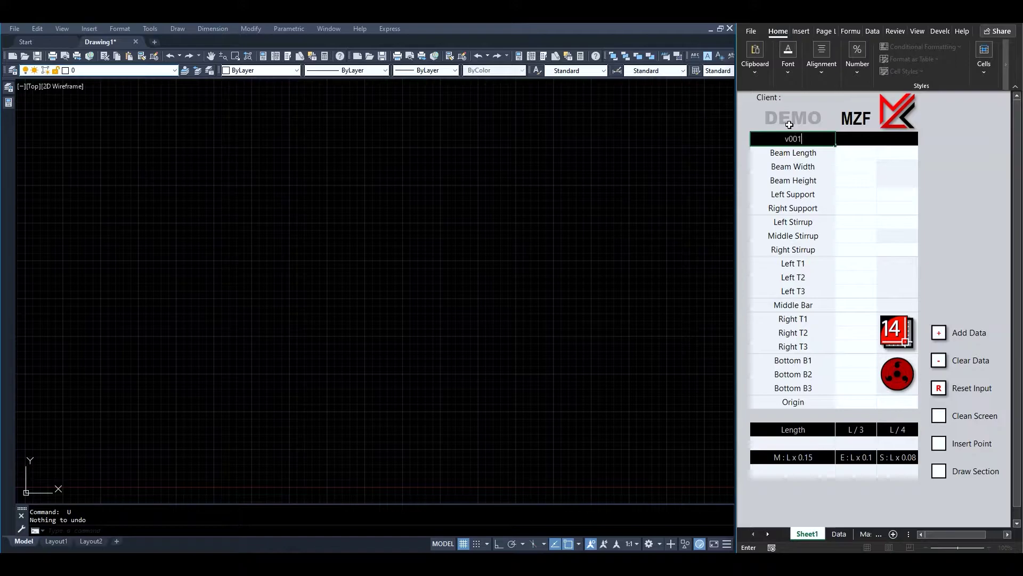
# Set the Beam Length to 6000, the Beam Width to 300 and the Beam Height to 600.
pyautogui.write('6000')
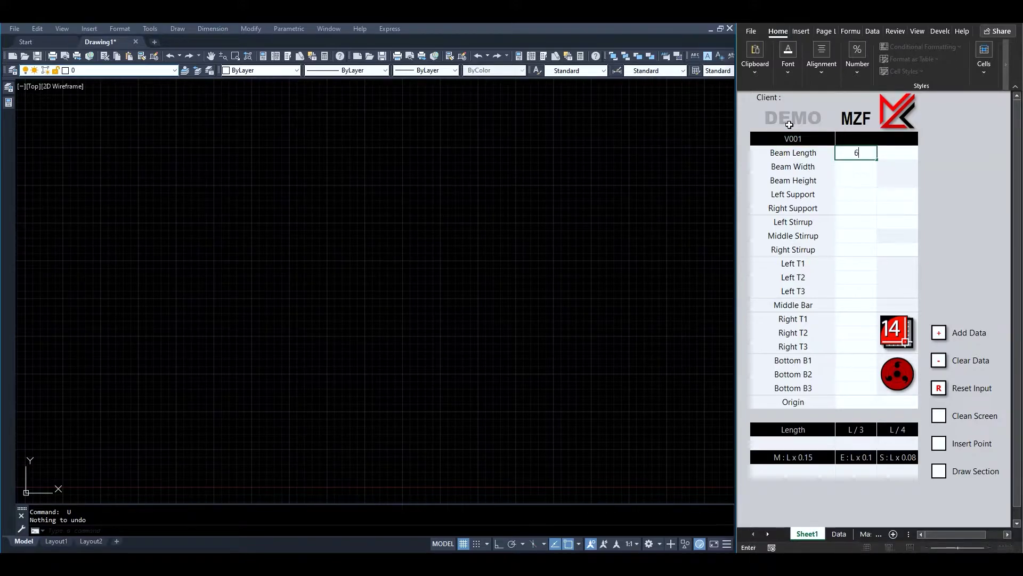
pyautogui.press('Return')
pyautogui.write('300')
pyautogui.press('Return')
pyautogui.write('600')
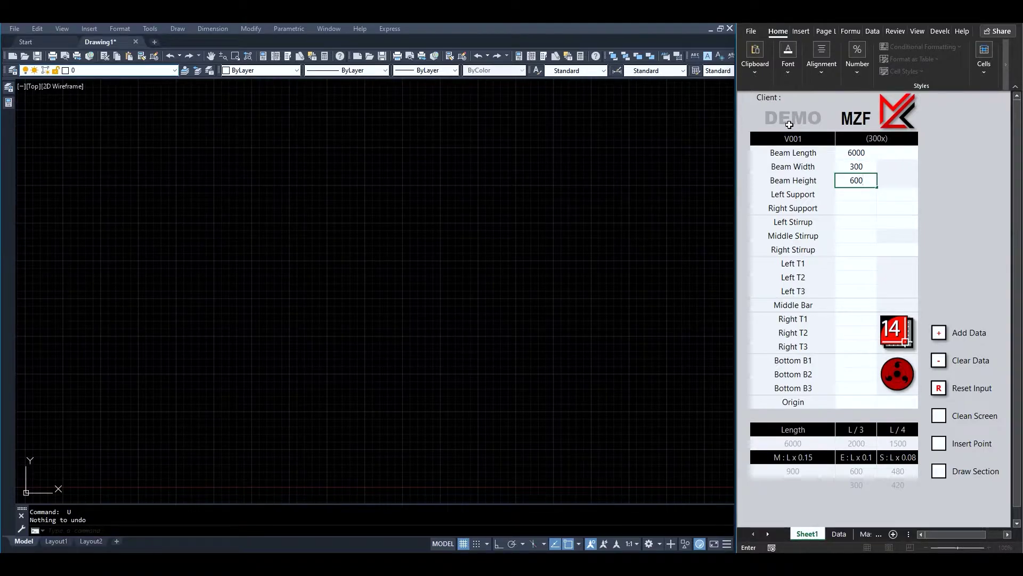
pyautogui.press('Return')
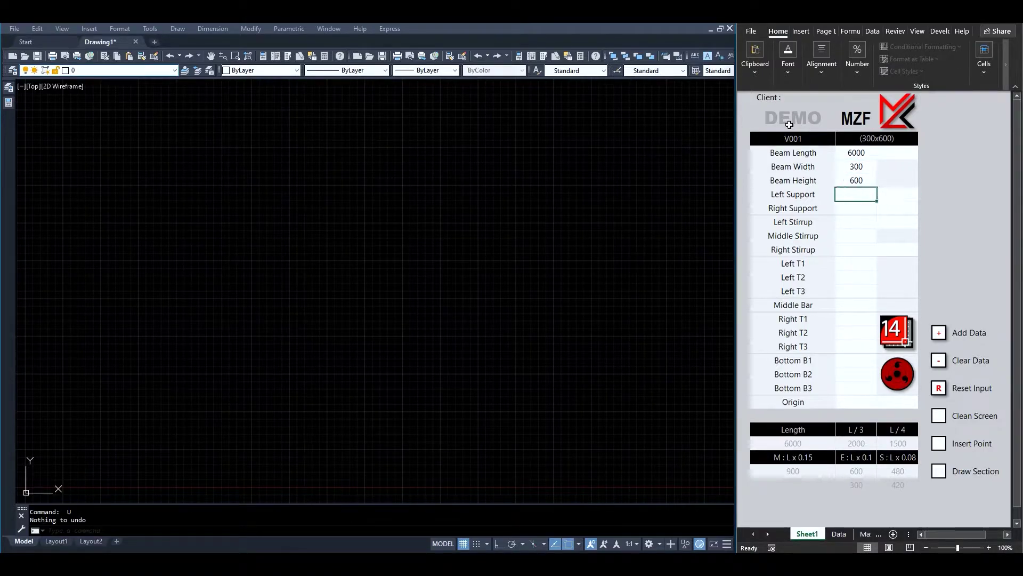
# Set the Left Support and Right Support to 300 and the Middle Stirrup spacing to 300.
pyautogui.write('300')
pyautogui.press('Return')
pyautogui.write('300')
pyautogui.press('Return')
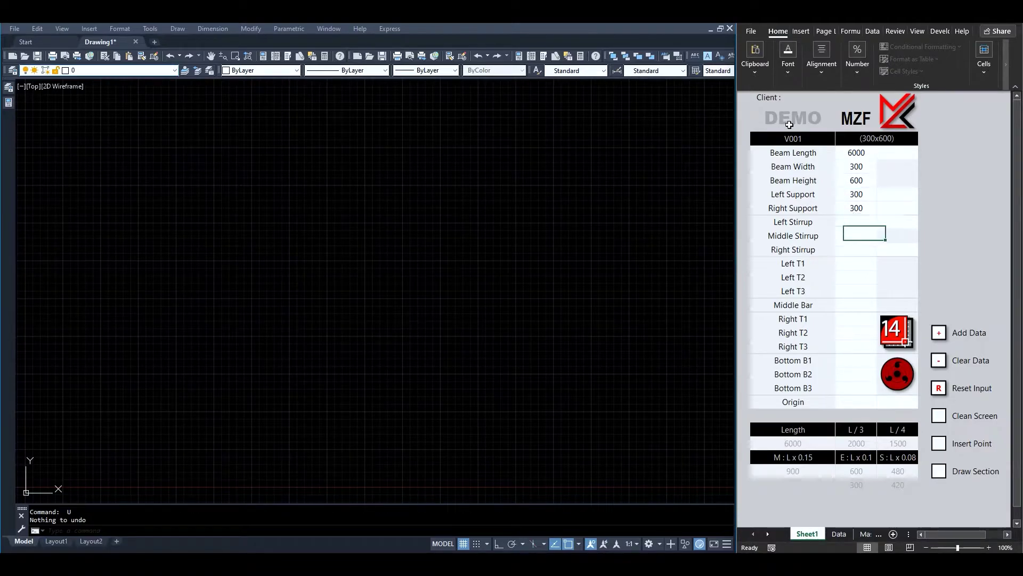
pyautogui.press('Return')
pyautogui.write('300')
pyautogui.press('Return')
pyautogui.press('Return')
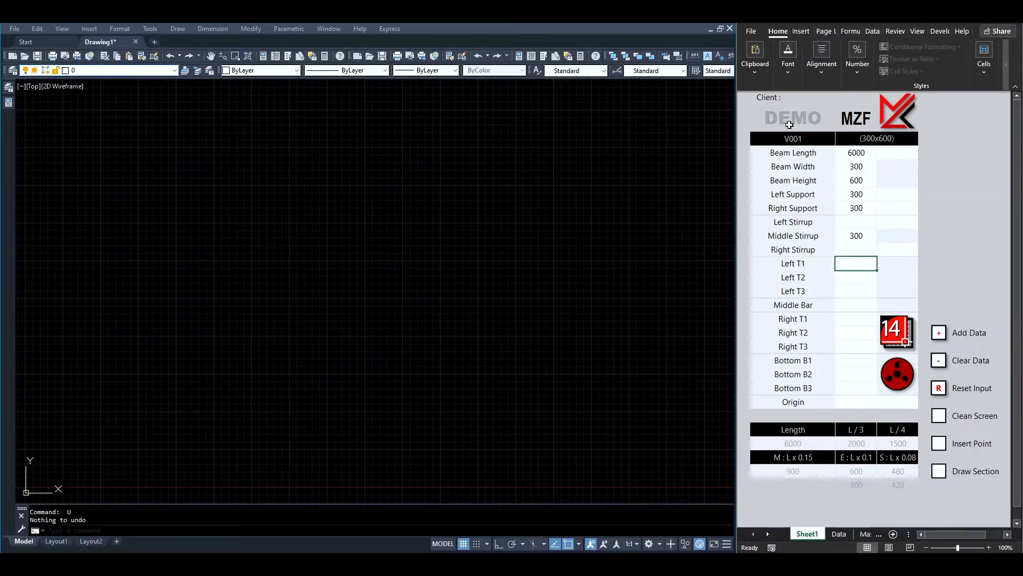
# Enter the bar sizes: 25 for Left T1, 16 for Middle Bar, 25 for Right T1 and 32 for Bottom B1.
pyautogui.write('25')
pyautogui.press('Return')
pyautogui.press('Return')
pyautogui.press('Return')
pyautogui.write('16')
pyautogui.press('Return')
pyautogui.write('25')
pyautogui.press('Return')
pyautogui.press('Return')
pyautogui.press('Return')
pyautogui.write('32')
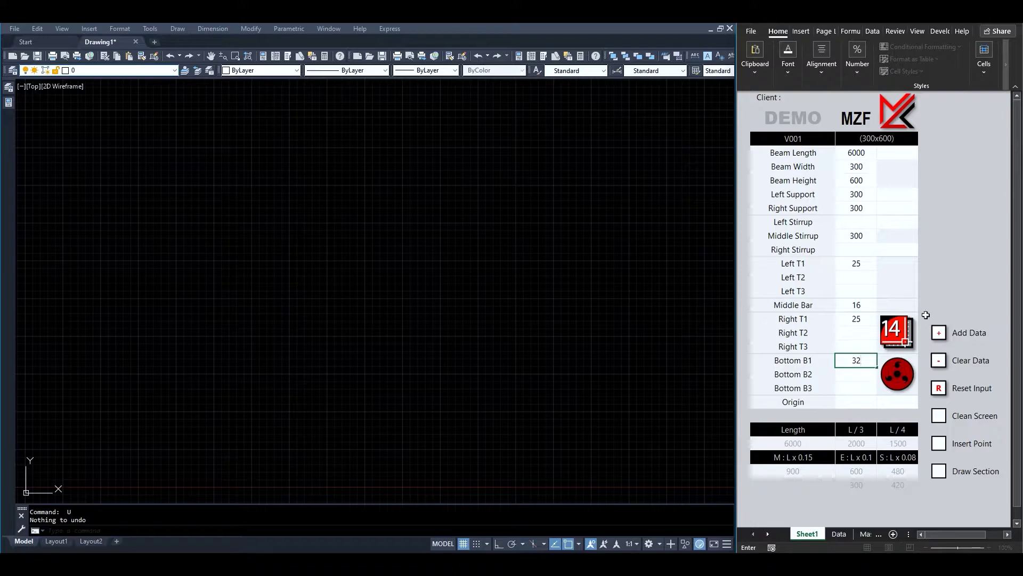
# Draw beam V001 in AutoCAD from the entered values and inspect the drawing's layer list.
pyautogui.click(899, 329)
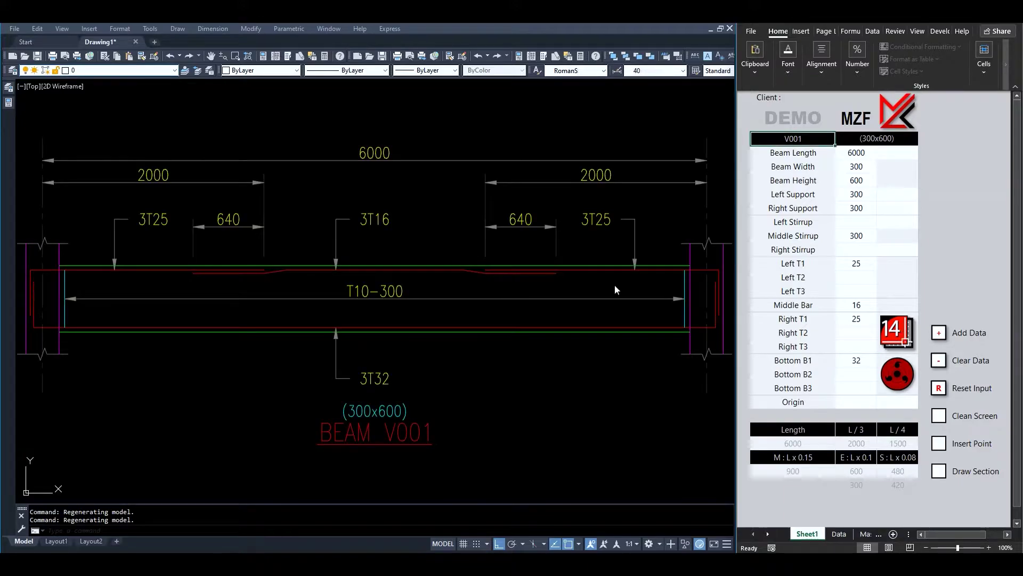
pyautogui.click(107, 71)
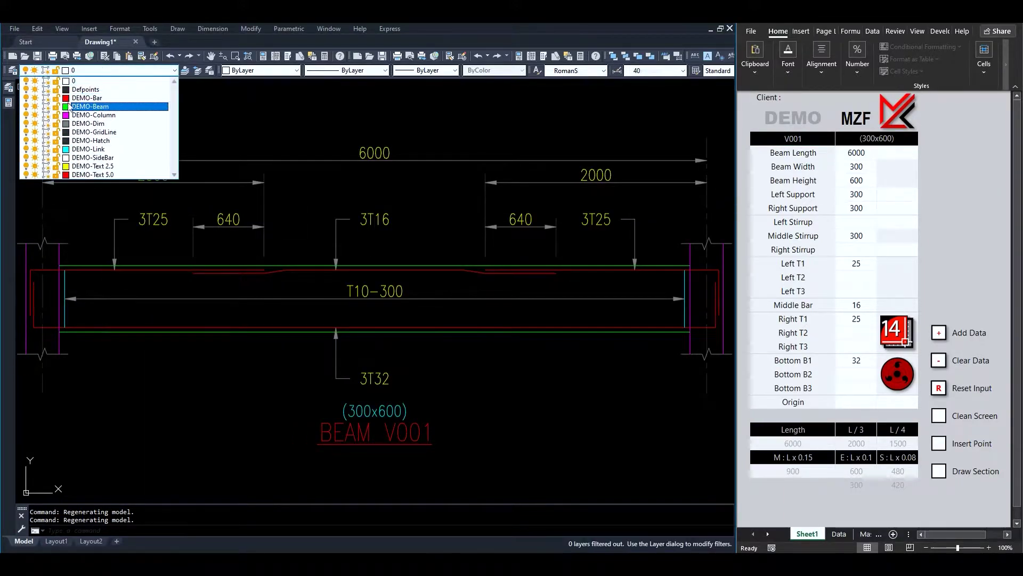
# Change the client name to TEST and reset all the beam input values.
pyautogui.click(802, 122)
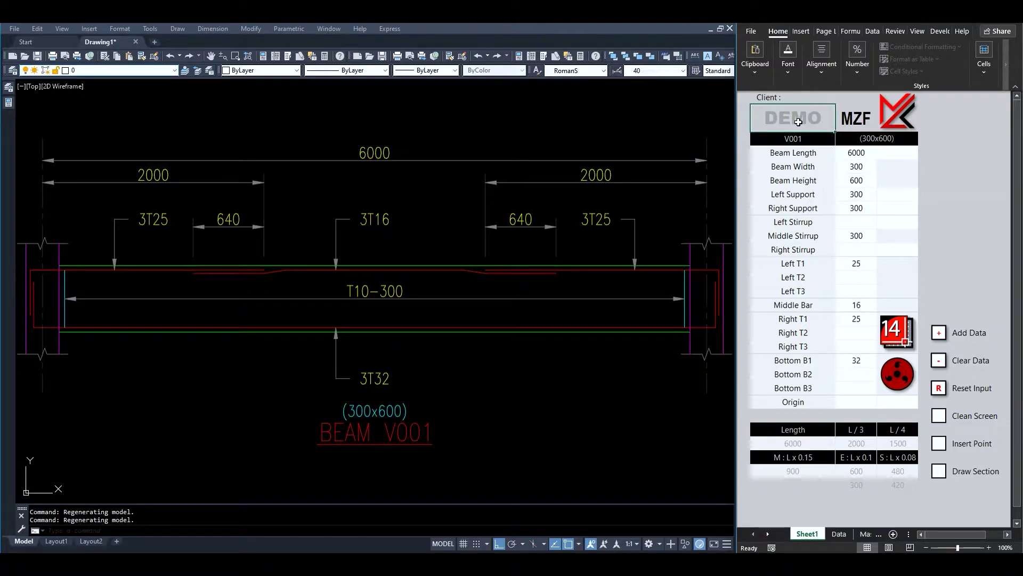
pyautogui.write('test')
pyautogui.press('Return')
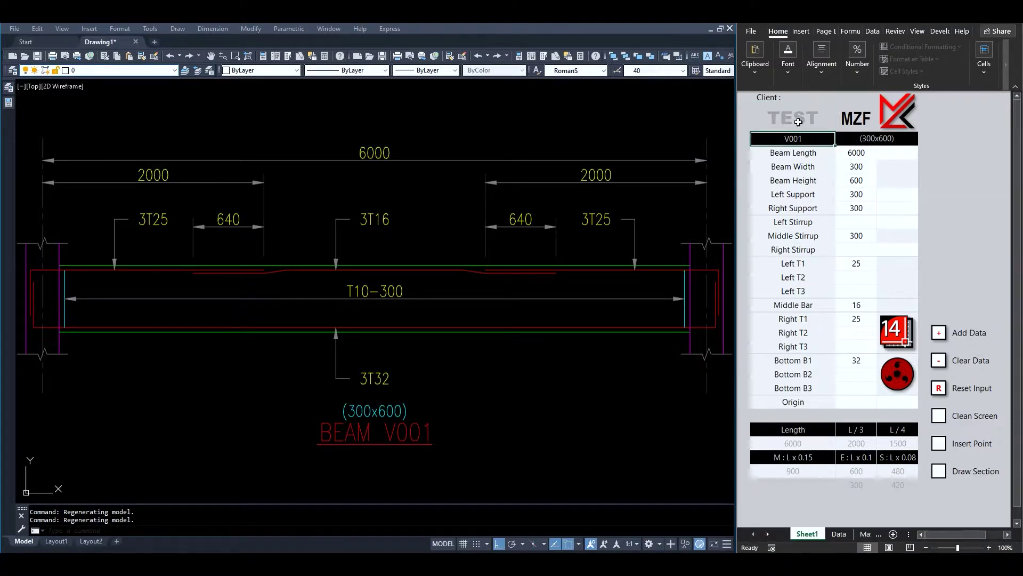
pyautogui.click(941, 391)
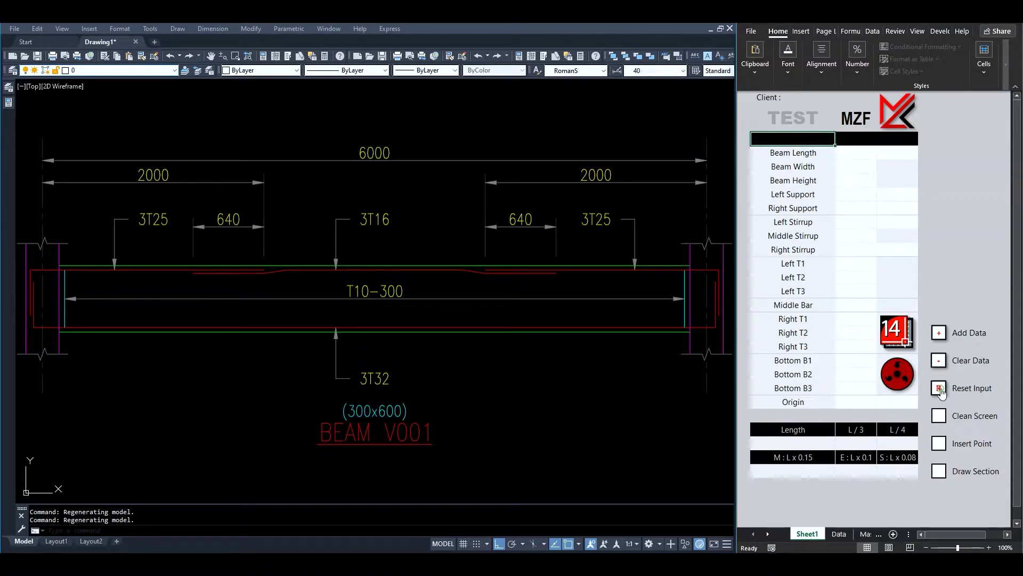
# Enable Clean Screen and batch-draw all the beams stored in the Data sheet.
pyautogui.click(839, 533)
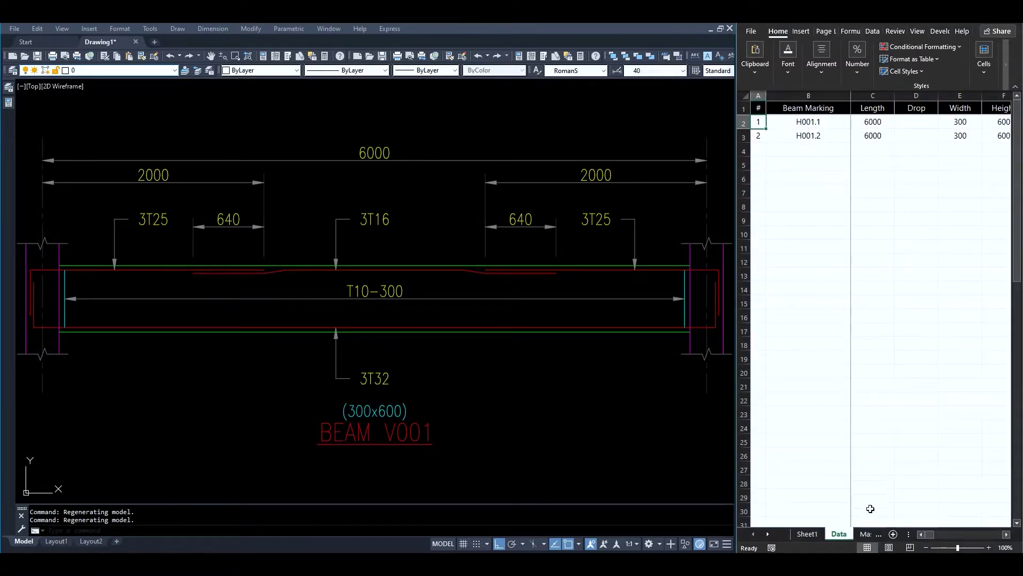
pyautogui.click(807, 533)
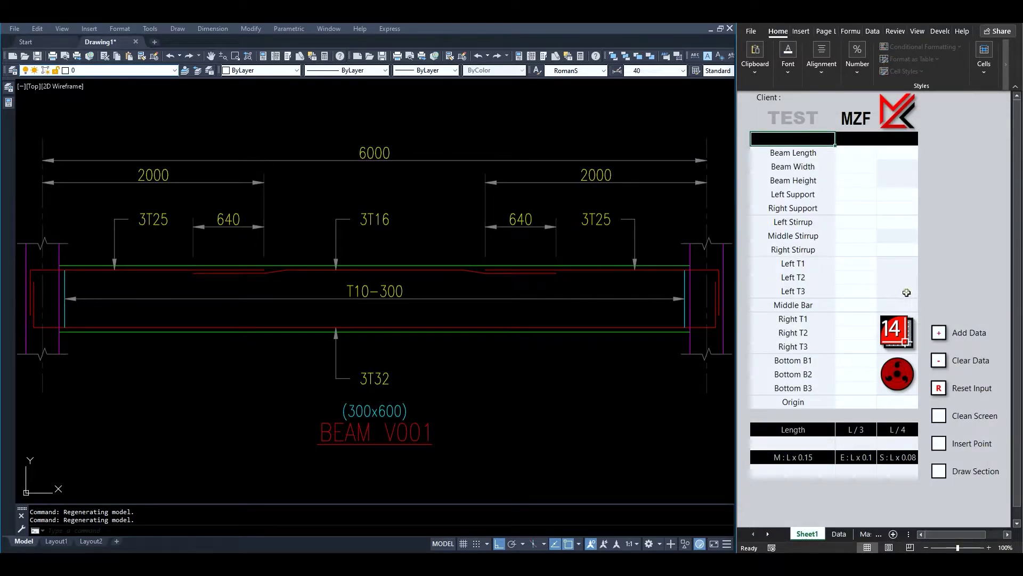
pyautogui.click(940, 417)
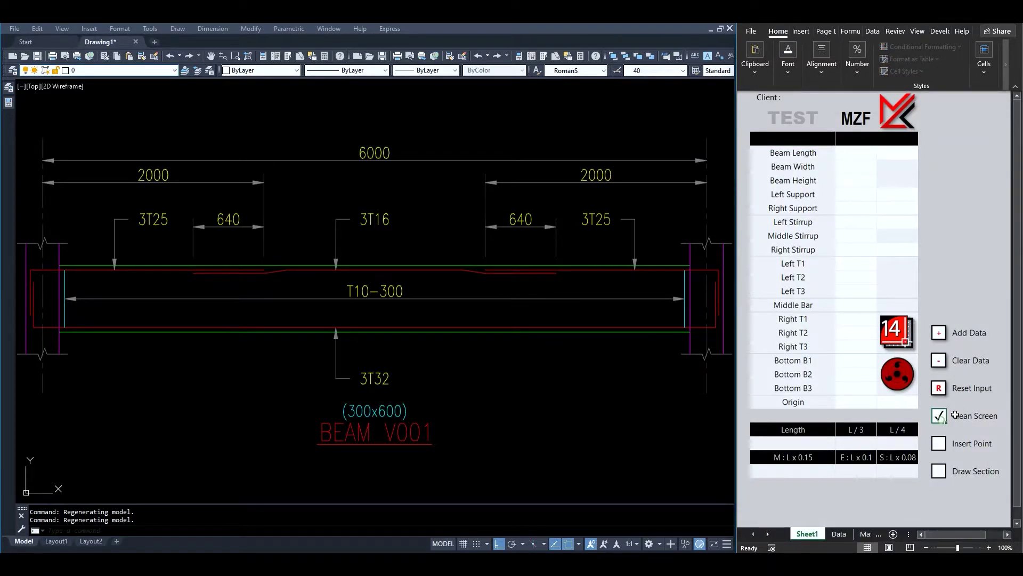
pyautogui.click(895, 334)
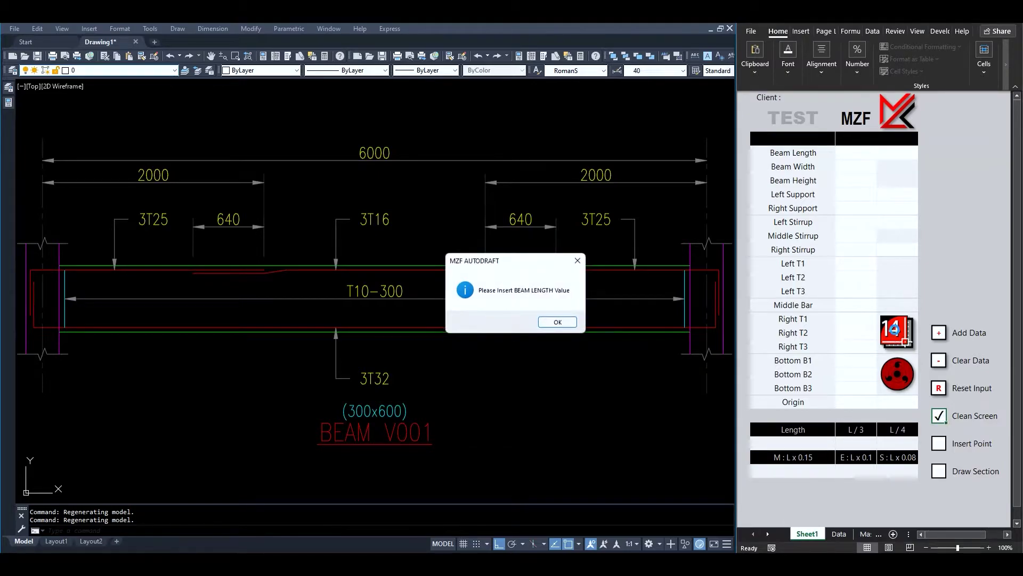
pyautogui.click(560, 322)
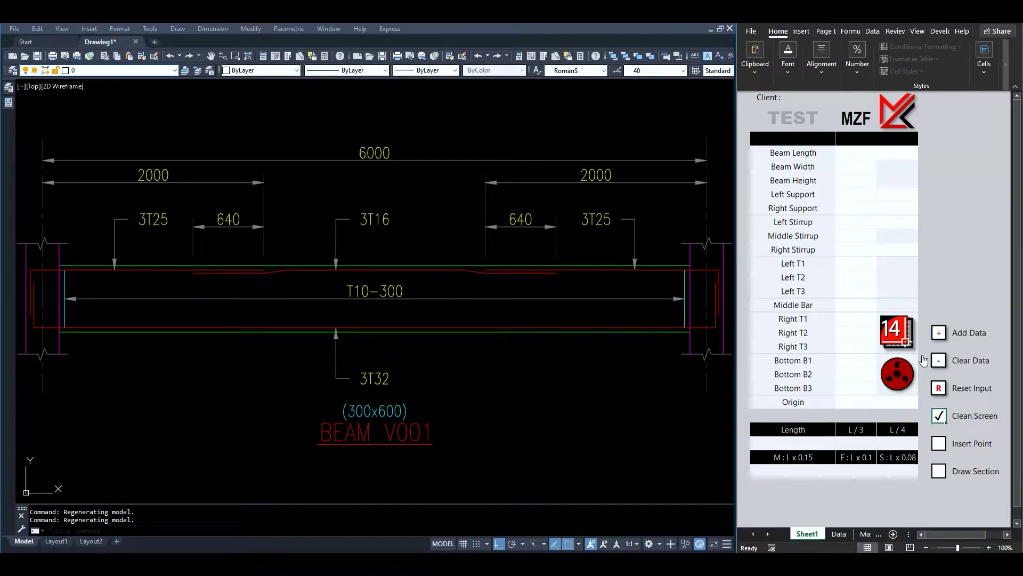
pyautogui.click(898, 380)
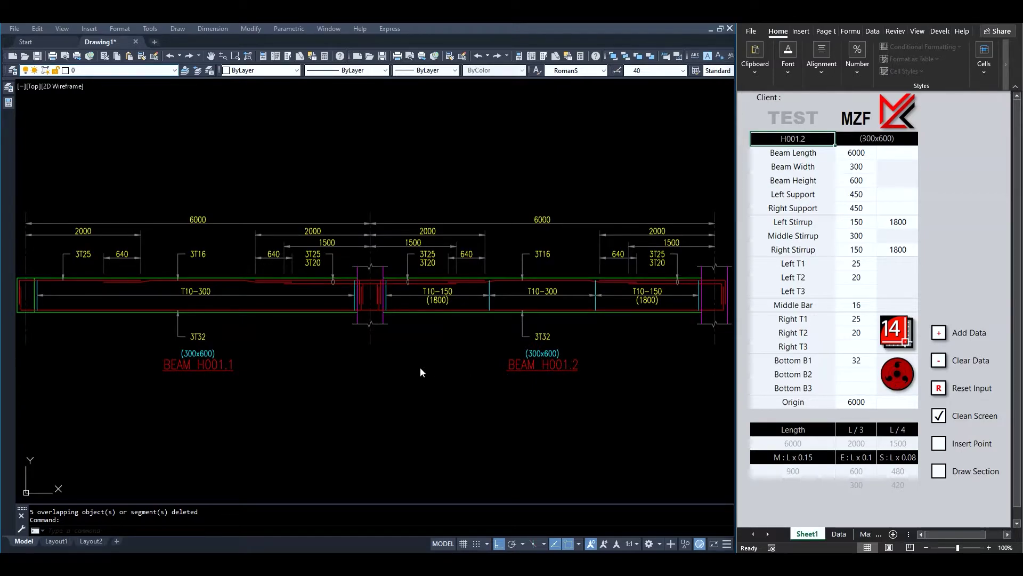
# Change the beam marking to H001 and set the Right Support values to 300 and 600.
pyautogui.click(807, 143)
pyautogui.write('h')
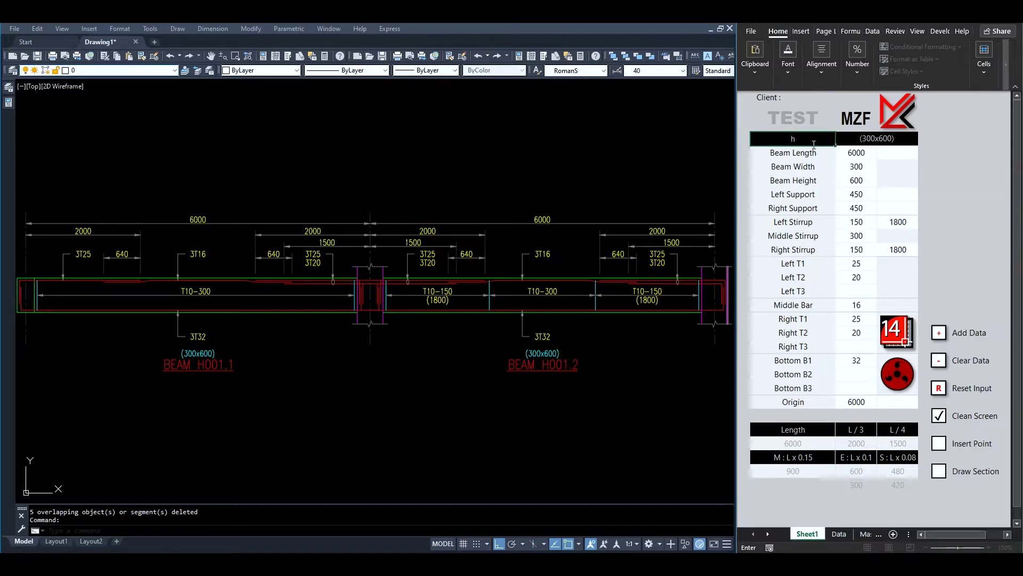
pyautogui.write('001')
pyautogui.press('Return')
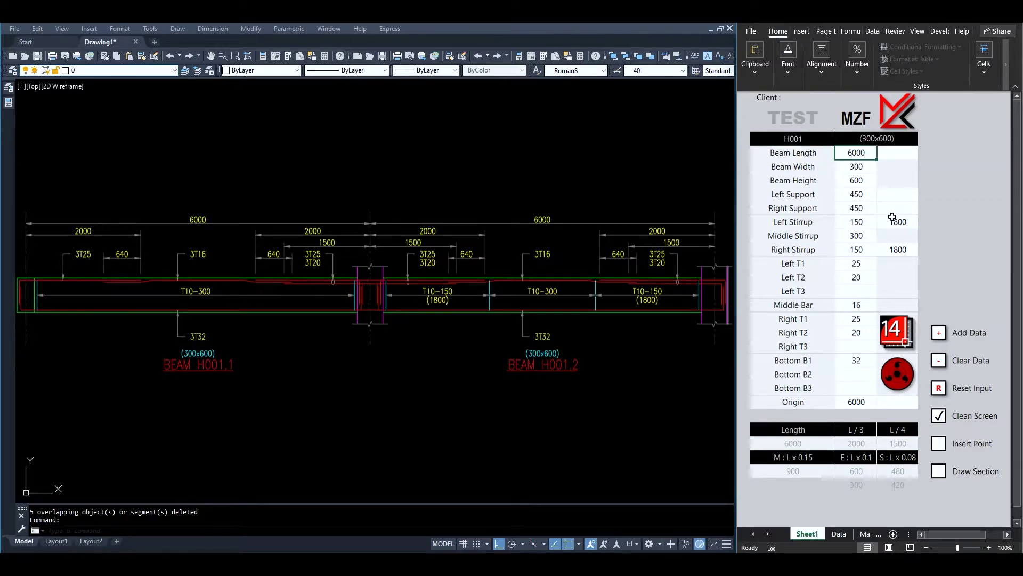
pyautogui.click(864, 209)
pyautogui.write('300')
pyautogui.press('Tab')
pyautogui.write('60')
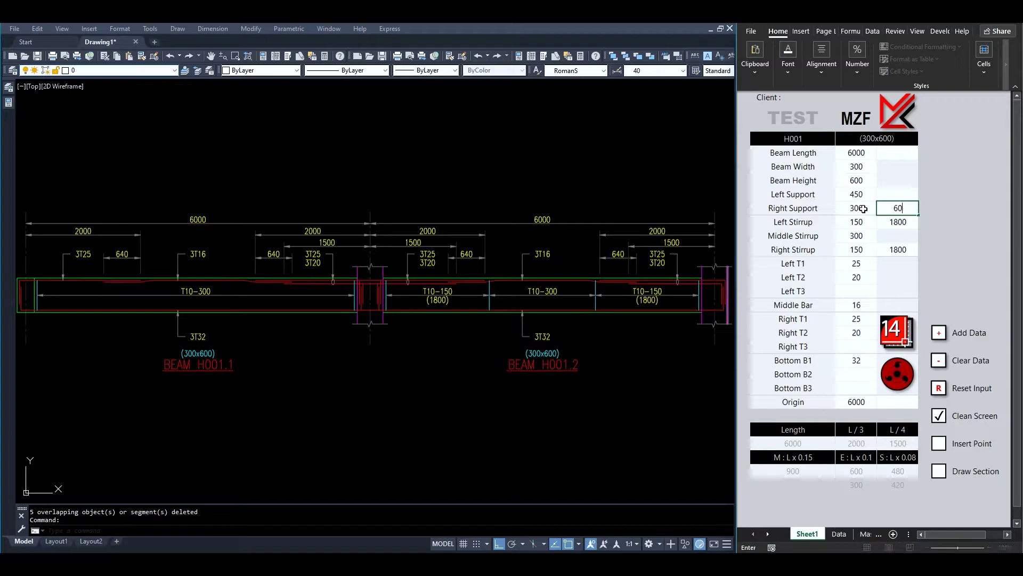
pyautogui.press('Return')
# Clear both values of the Left Stirrup and of the Right Stirrup.
pyautogui.press('Right')
pyautogui.press('Delete')
pyautogui.press('Down')
pyautogui.press('Left')
pyautogui.press('Down')
pyautogui.press('Delete')
pyautogui.press('Right')
pyautogui.press('Delete')
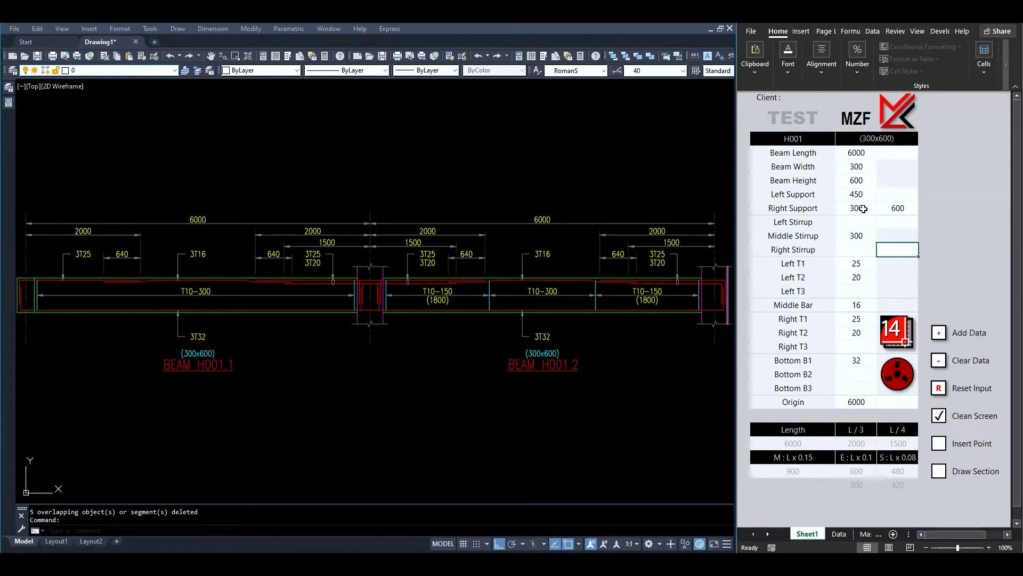
# Clear the Right T2 bar size and the Origin value from the beam input.
pyautogui.press('Left')
pyautogui.press('Down')
pyautogui.press('Down')
pyautogui.press('Down')
pyautogui.press('Down')
pyautogui.press('Down')
pyautogui.press('Down')
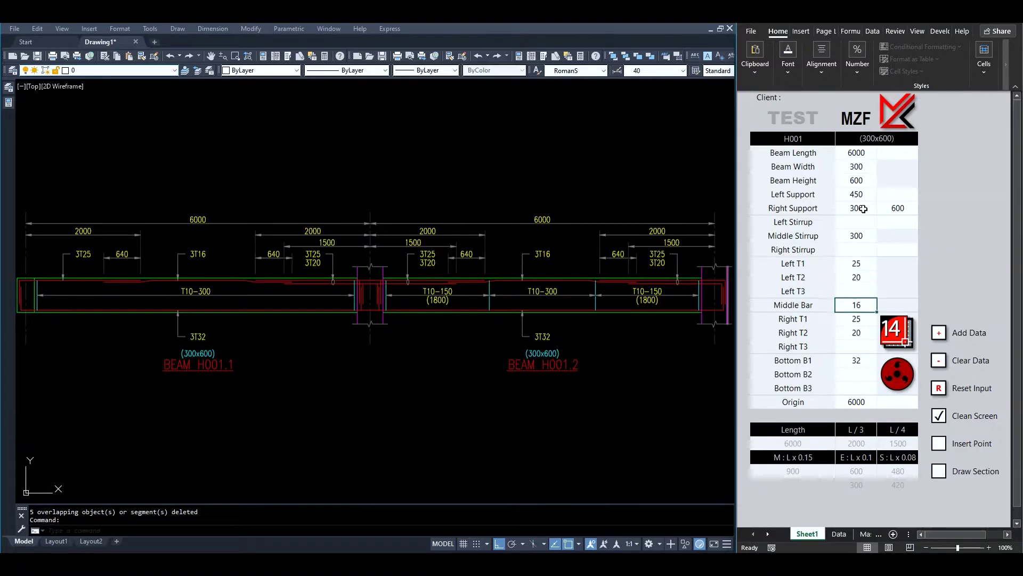
pyautogui.press('Delete')
pyautogui.press('Down')
pyautogui.press('Down')
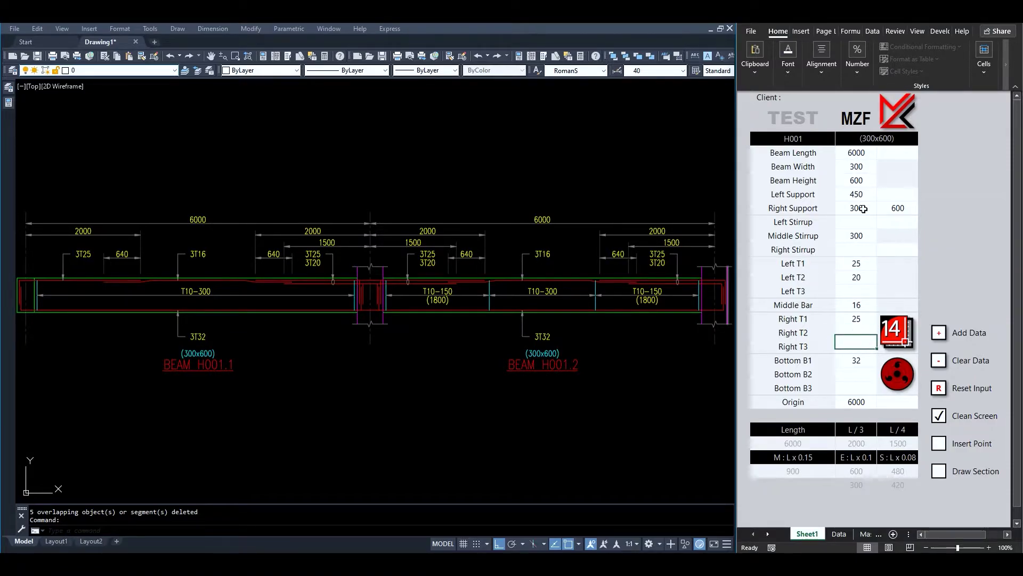
pyautogui.press('Down')
pyautogui.press('Down')
pyautogui.press('Down')
pyautogui.press('Delete')
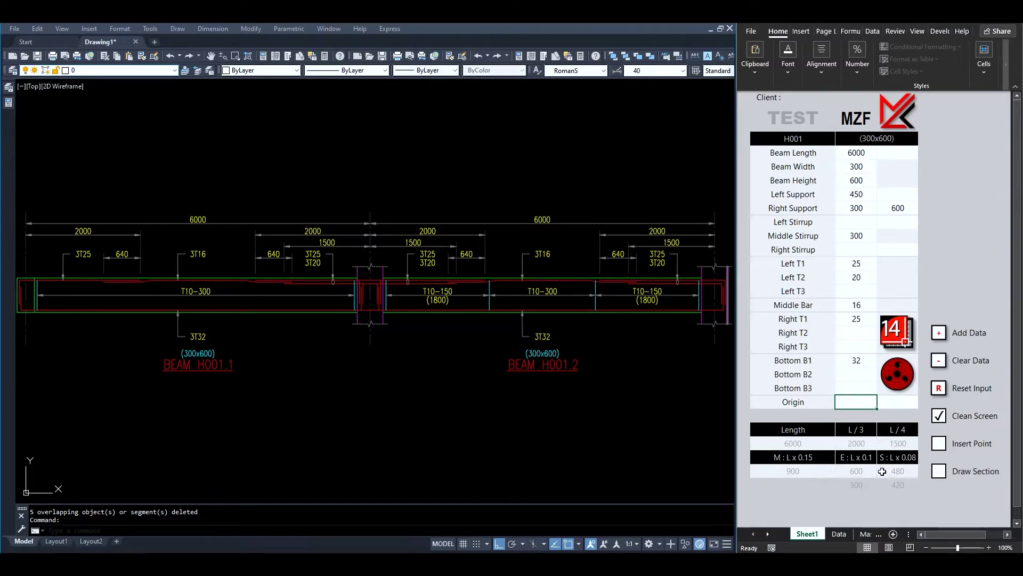
# Add the current H001 input as a new record and check it in the Data sheet.
pyautogui.click(839, 533)
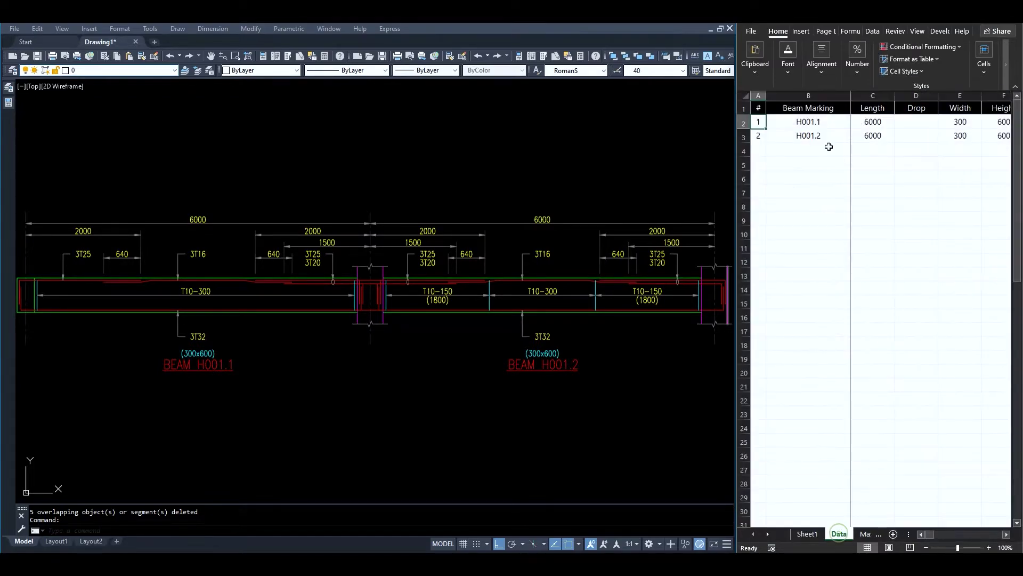
pyautogui.click(808, 534)
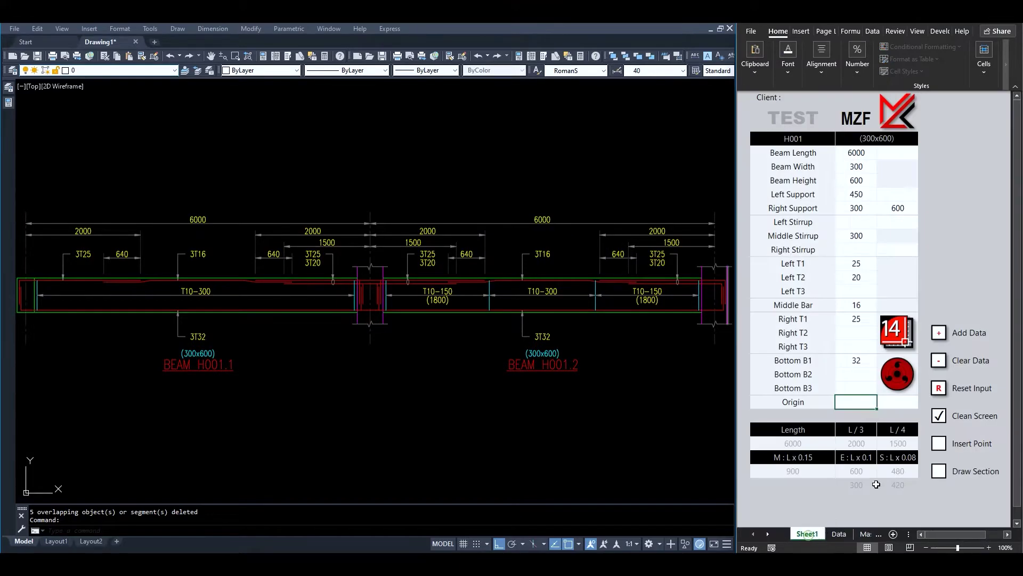
pyautogui.click(938, 334)
pyautogui.click(545, 325)
pyautogui.click(839, 534)
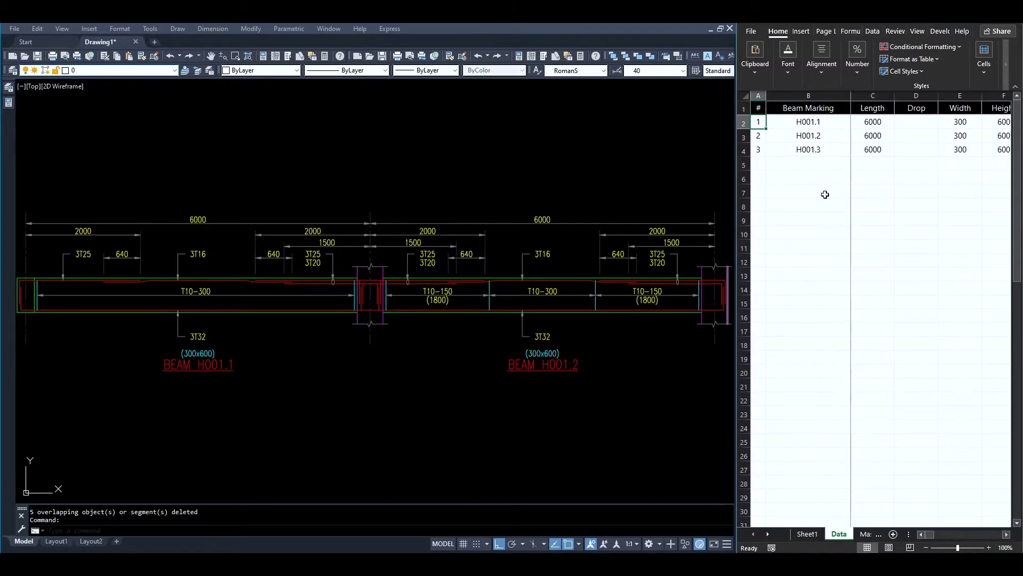
pyautogui.click(805, 534)
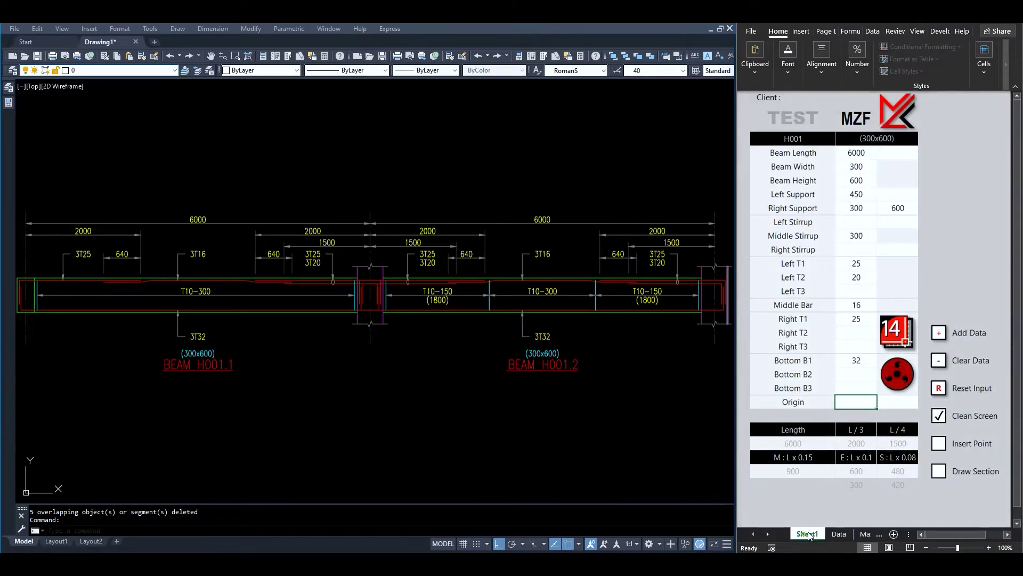
# Enable Draw Section, redraw all the stored beams with their sections, and inspect the layer list.
pyautogui.click(939, 471)
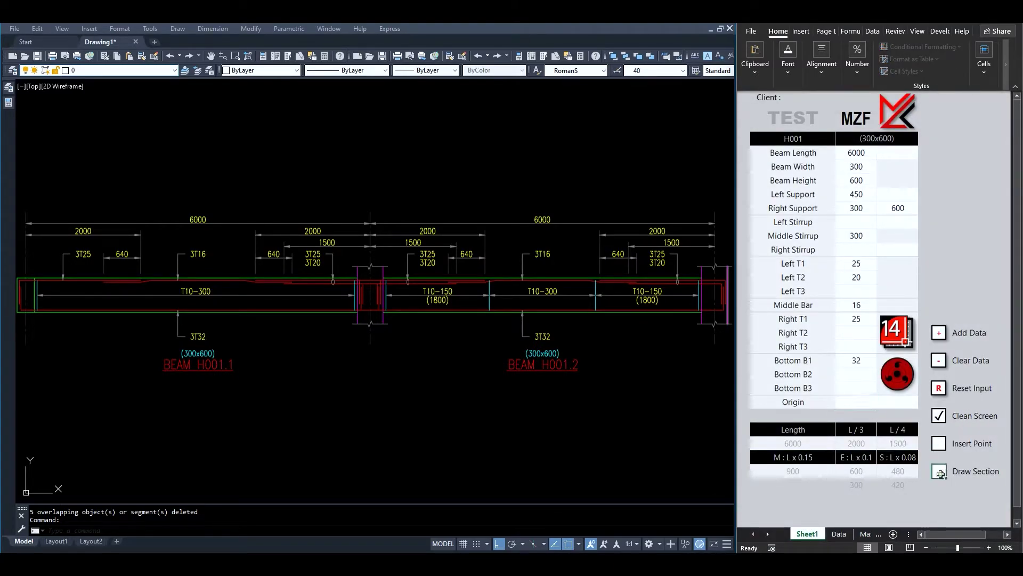
pyautogui.click(898, 376)
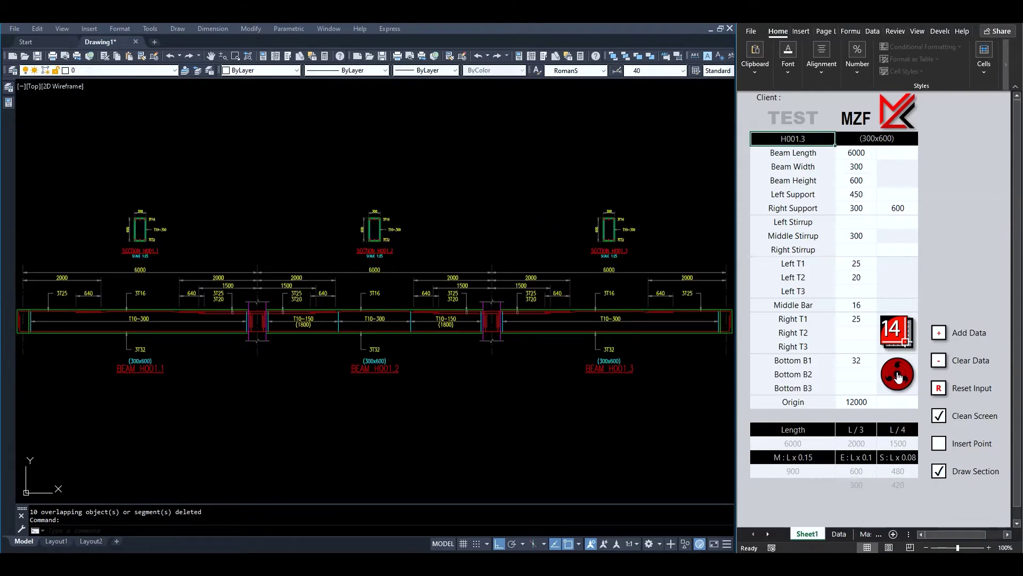
pyautogui.click(106, 70)
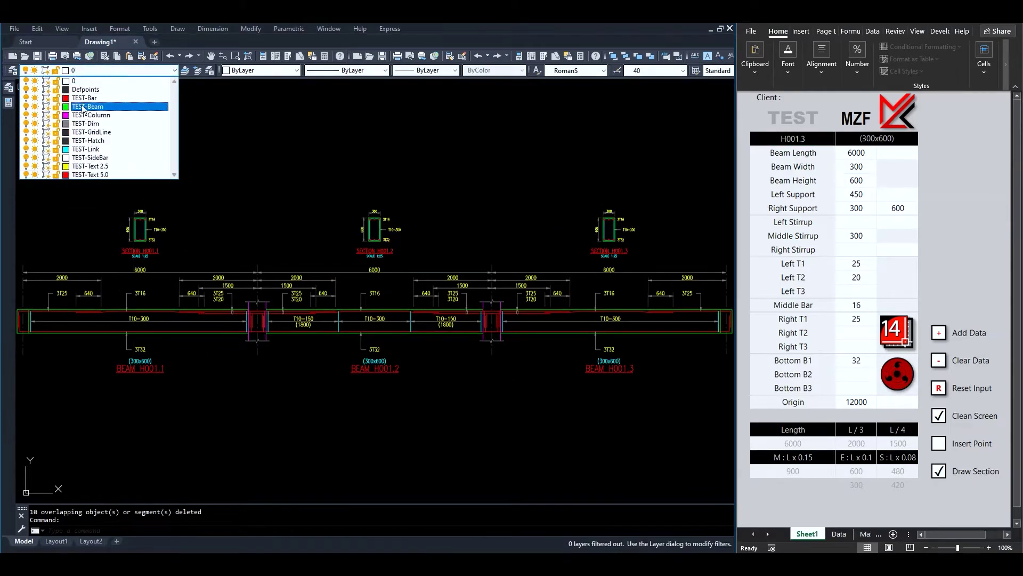
pyautogui.click(270, 136)
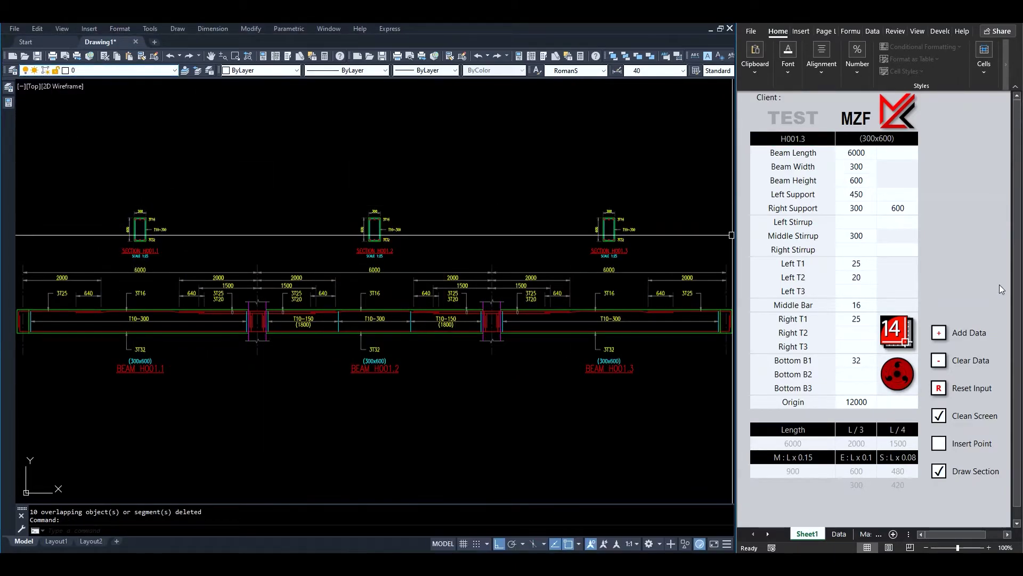
# Rename the beam as V001 and set its Beam Length to 8000.
pyautogui.click(805, 138)
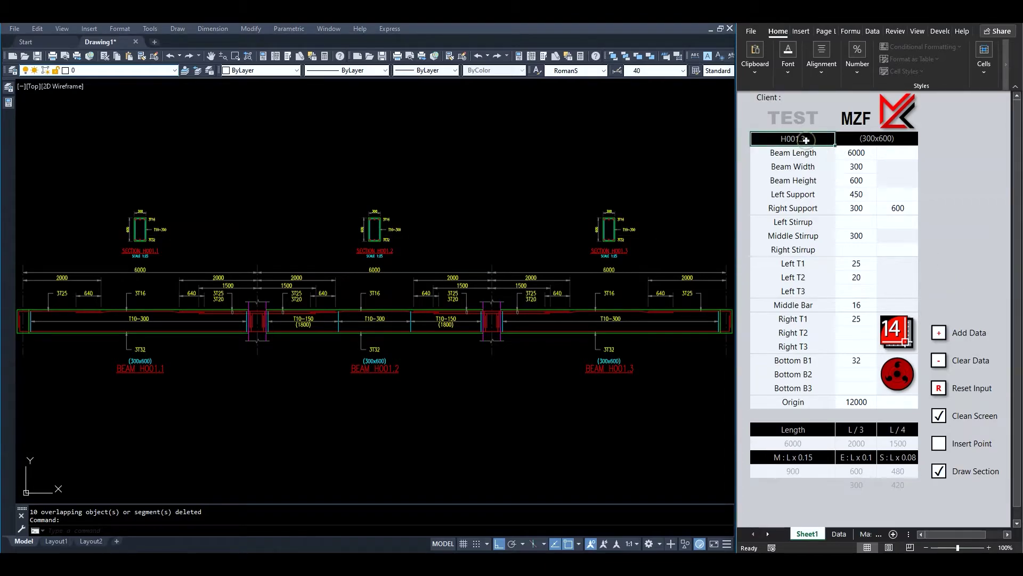
pyautogui.write('v')
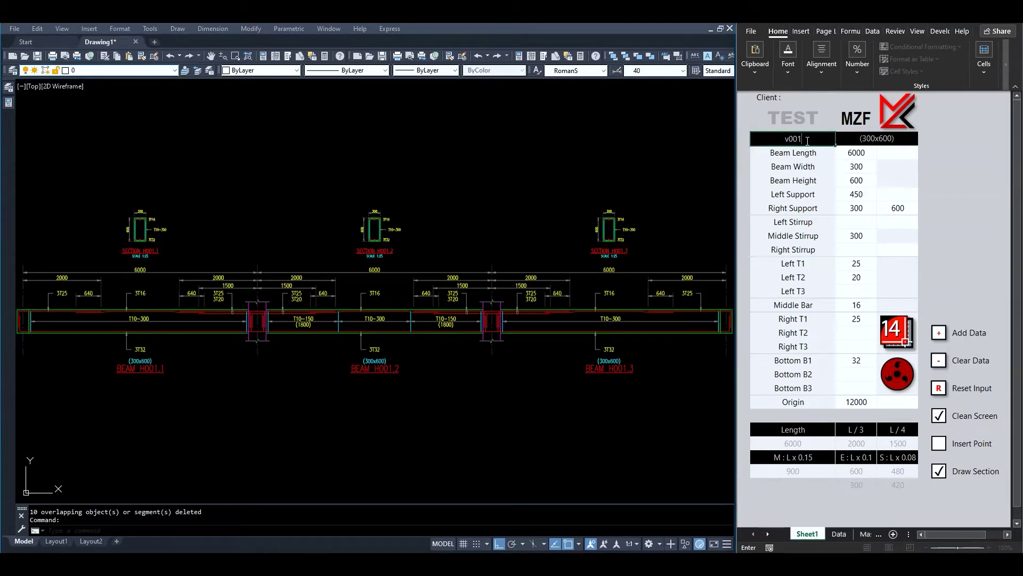
pyautogui.write('001')
pyautogui.press('Return')
pyautogui.press('Return')
pyautogui.press('Up')
pyautogui.write('8000')
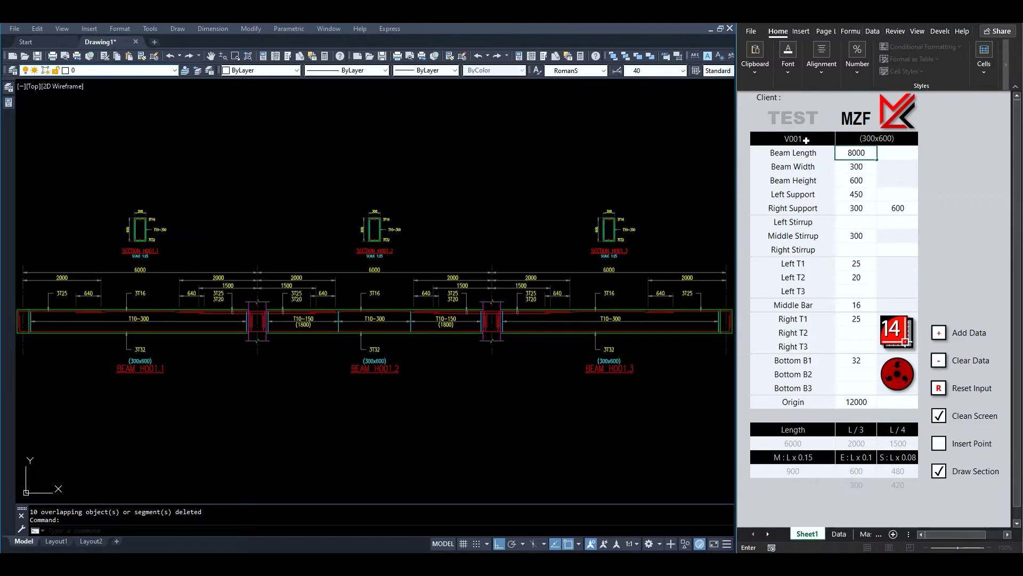
# Set the Right Support width to 450 and clear its second value.
pyautogui.click(858, 212)
pyautogui.write('450')
pyautogui.press('Tab')
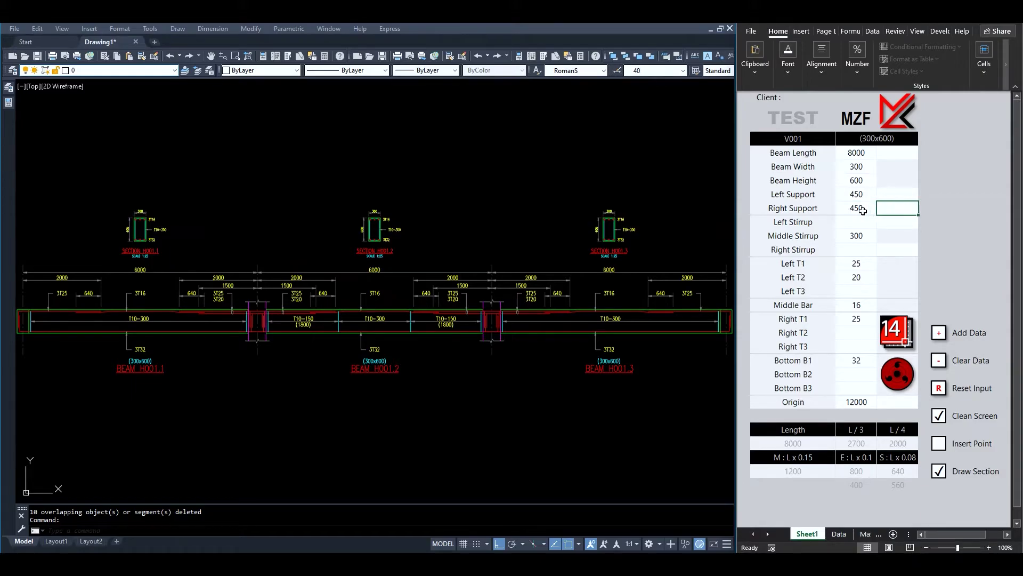
# Set both the Left Stirrup and the Right Stirrup to a spacing of 200 over a length of 2200.
pyautogui.click(854, 223)
pyautogui.write('200')
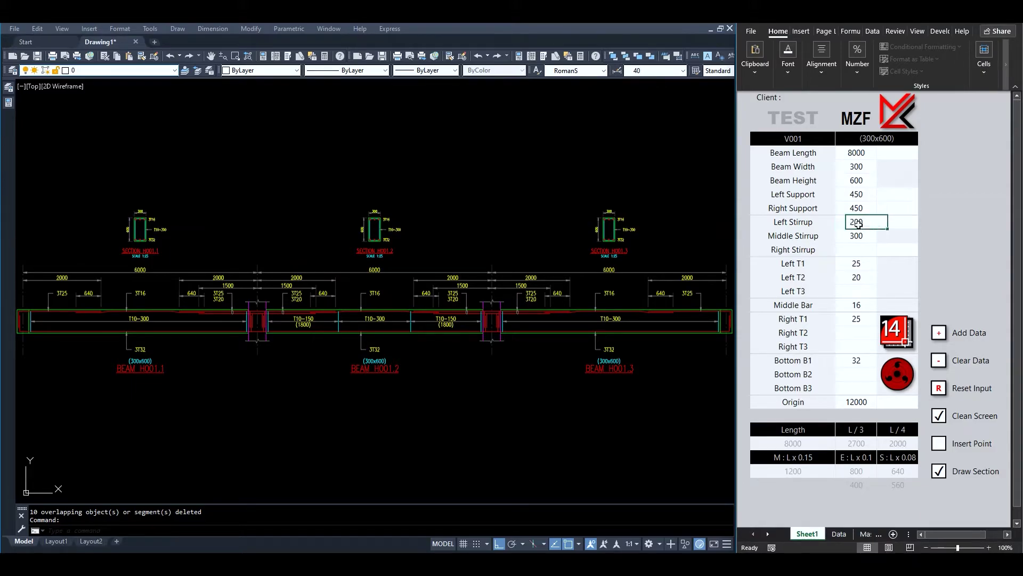
pyautogui.press('Tab')
pyautogui.write('2200')
pyautogui.press('Return')
pyautogui.press('Down')
pyautogui.write('2200')
pyautogui.hotkey('shift', 'Tab')
pyautogui.write('2')
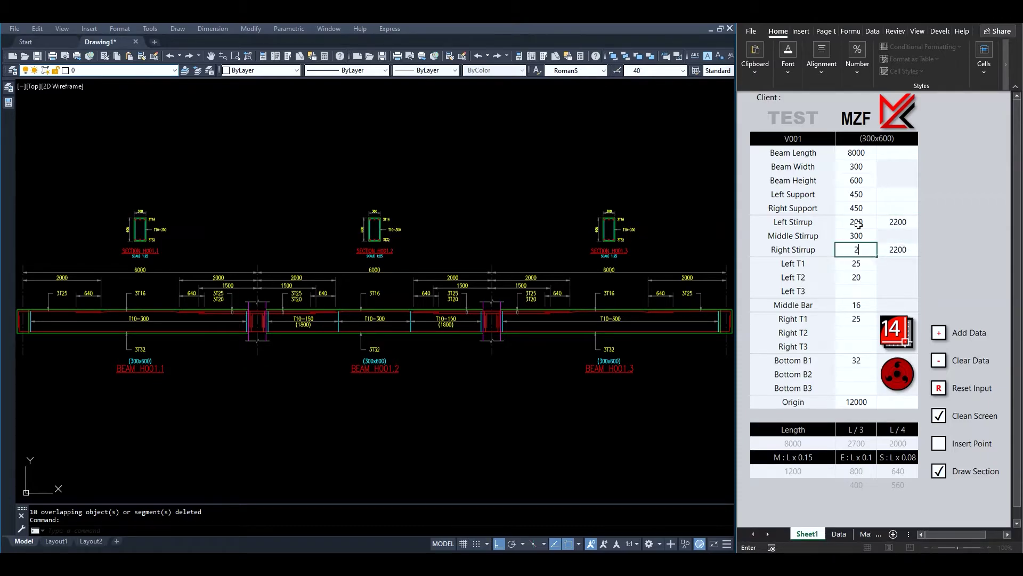
pyautogui.press('Return')
# Set the Right T2 bar size to 25.
pyautogui.press('Down')
pyautogui.press('Down')
pyautogui.press('Down')
pyautogui.press('Down')
pyautogui.press('Down')
pyautogui.write('25')
pyautogui.press('Return')
# Set the Bottom B2 bar size to 32 and clear the Origin value.
pyautogui.press('Down')
pyautogui.press('Down')
pyautogui.write('32')
pyautogui.press('Return')
pyautogui.press('Down')
pyautogui.press('Delete')
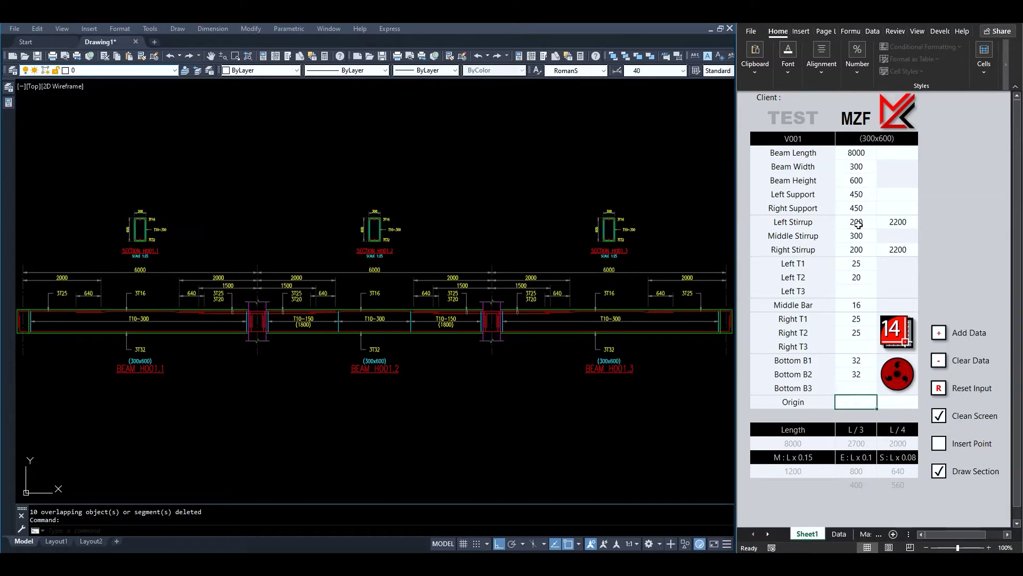
# Draw beam V001 at a picked point above the H001 beams, with Clean Screen and Draw Section off and Insert Point on.
pyautogui.click(939, 416)
pyautogui.click(943, 442)
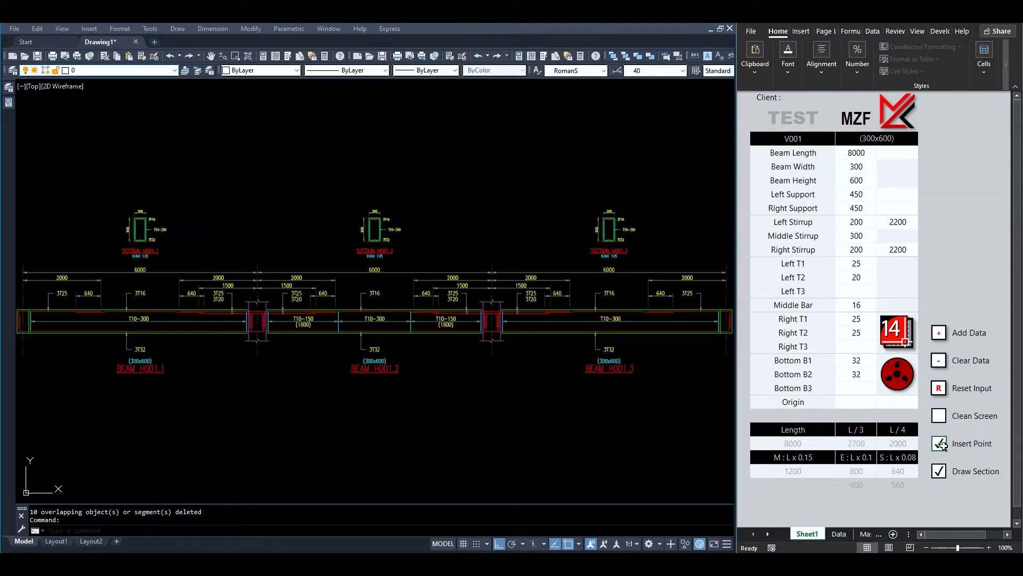
pyautogui.click(944, 471)
pyautogui.click(899, 335)
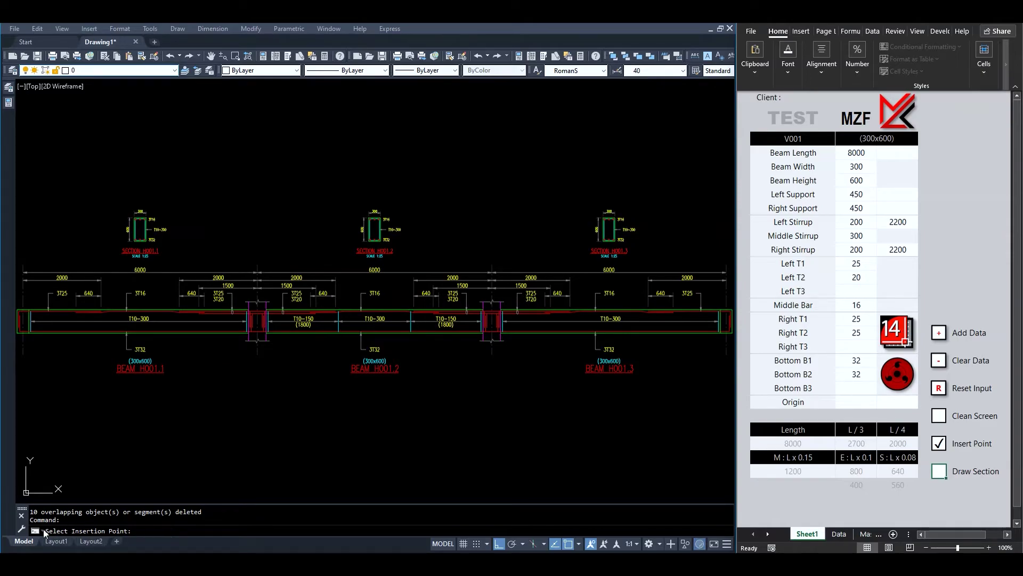
pyautogui.click(251, 99)
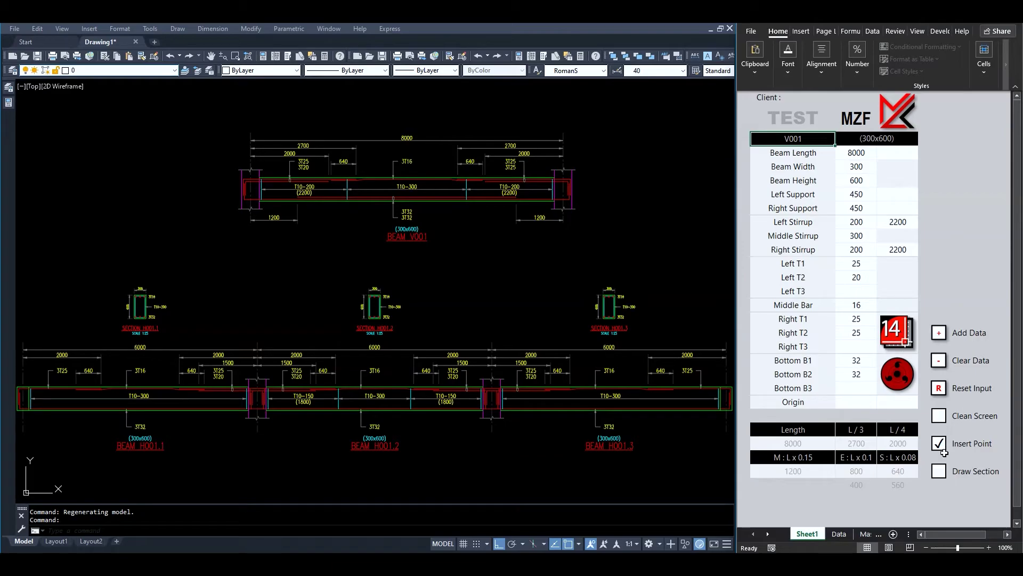
# Draw a second V001 beam continuing from the centreline of the first V001 beam's right support.
pyautogui.click(897, 335)
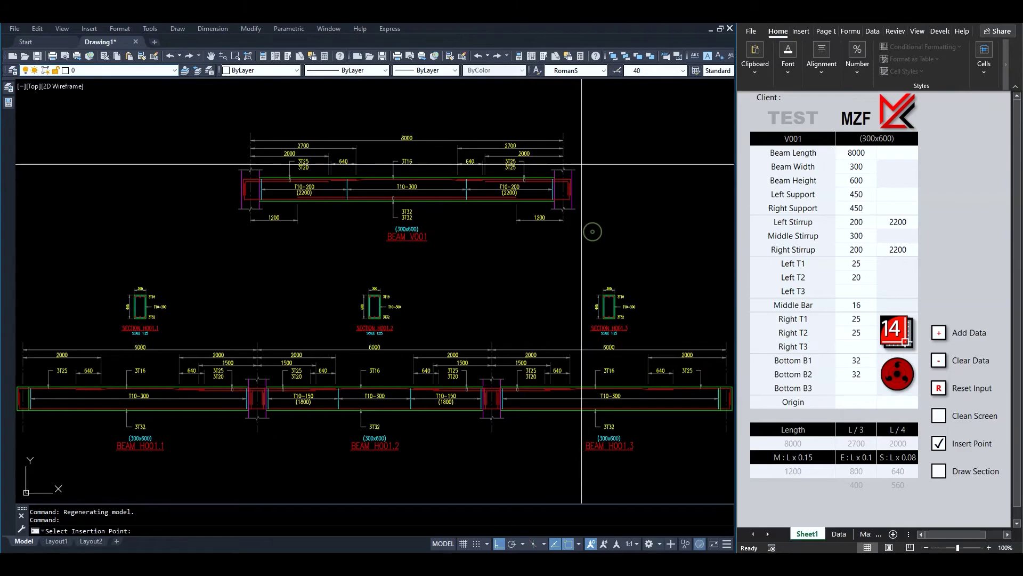
pyautogui.scroll(8, 581, 165)
pyautogui.click(464, 290)
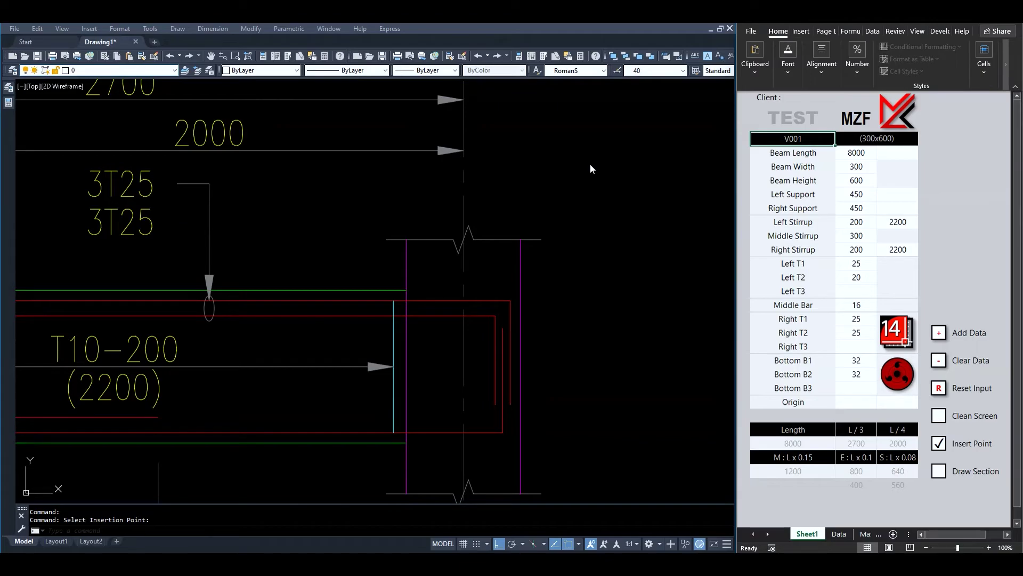
pyautogui.scroll(-12, 590, 164)
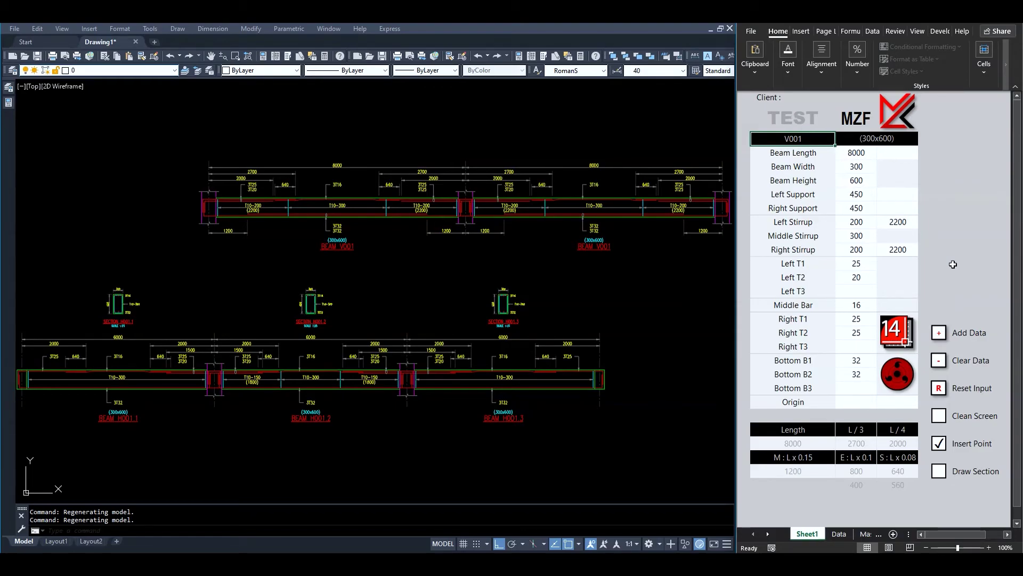
# Enable Clean Screen and Draw Section and disable Insert Point for the beam drawing.
pyautogui.click(939, 416)
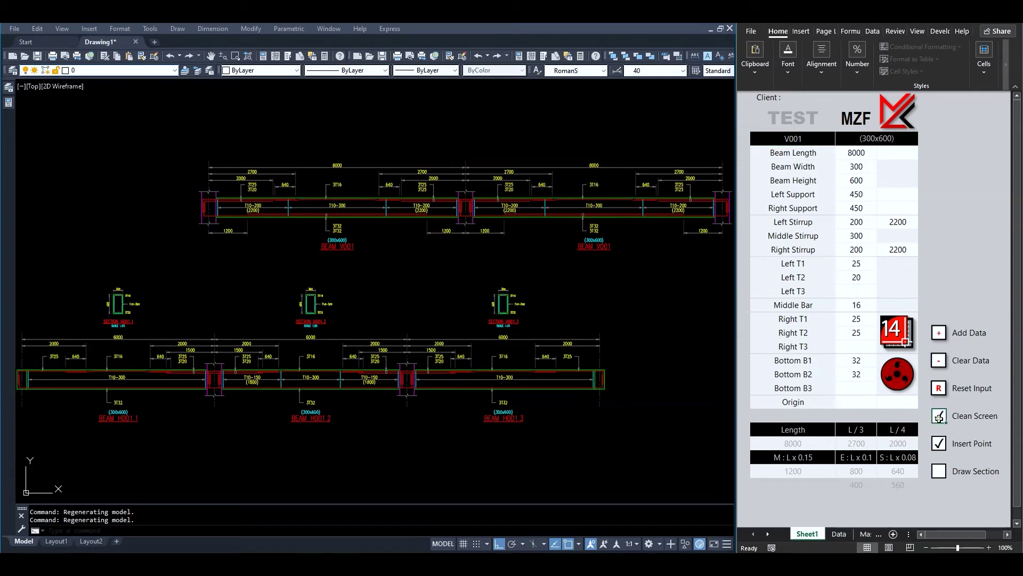
pyautogui.click(939, 471)
# Set the Left T2 bar size to 25 and the Left T3 and Right T3 bar sizes to 20.
pyautogui.click(855, 280)
pyautogui.write('25')
pyautogui.press('Return')
pyautogui.write('20')
pyautogui.press('Return')
pyautogui.press('Return')
pyautogui.press('Return')
pyautogui.press('Return')
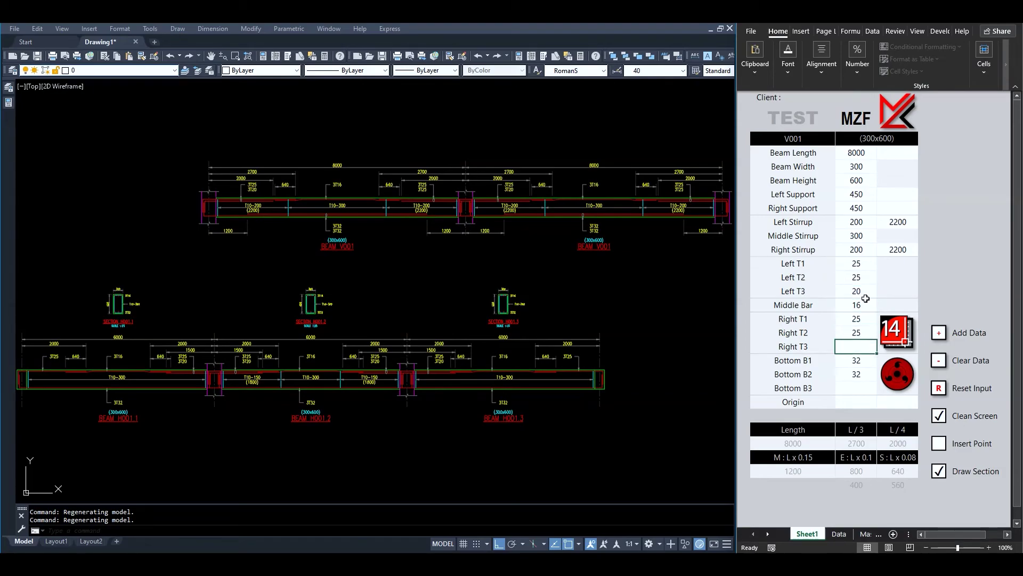
pyautogui.write('20')
pyautogui.press('Return')
# Set the Bottom B3 bar size to 25 and draw the V001 beam with its section on a cleaned screen.
pyautogui.press('Return')
pyautogui.press('Return')
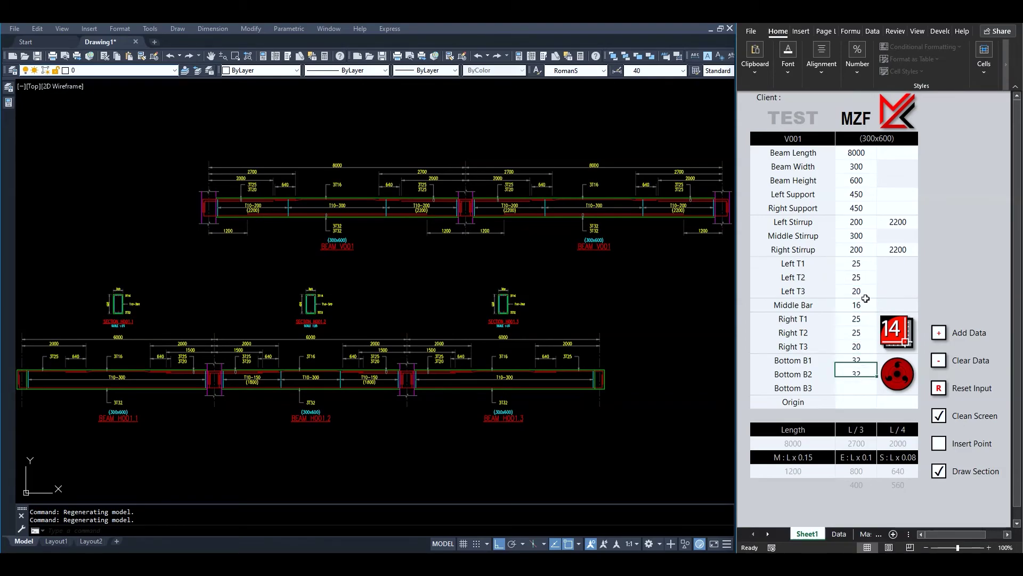
pyautogui.write('25')
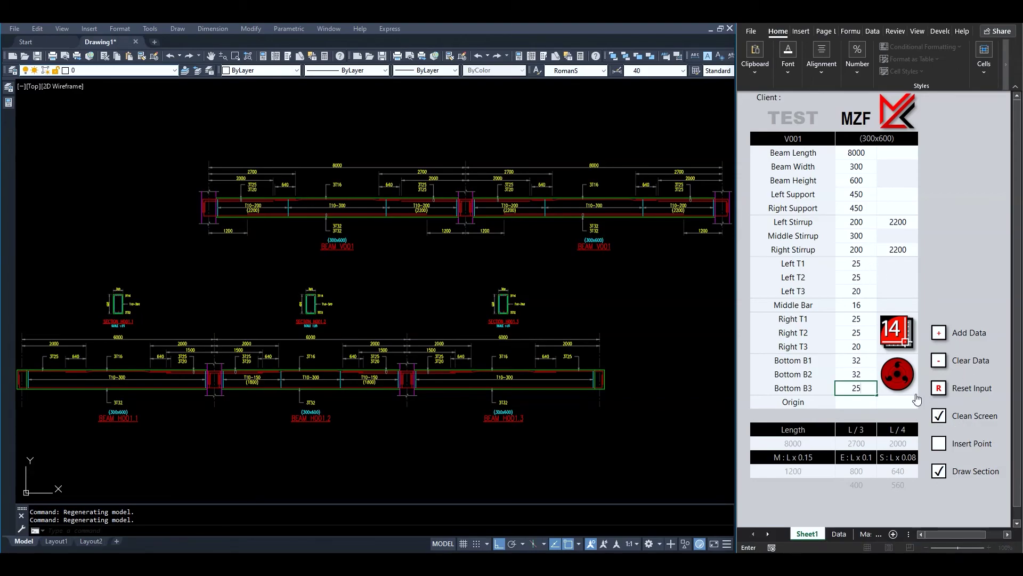
pyautogui.click(898, 337)
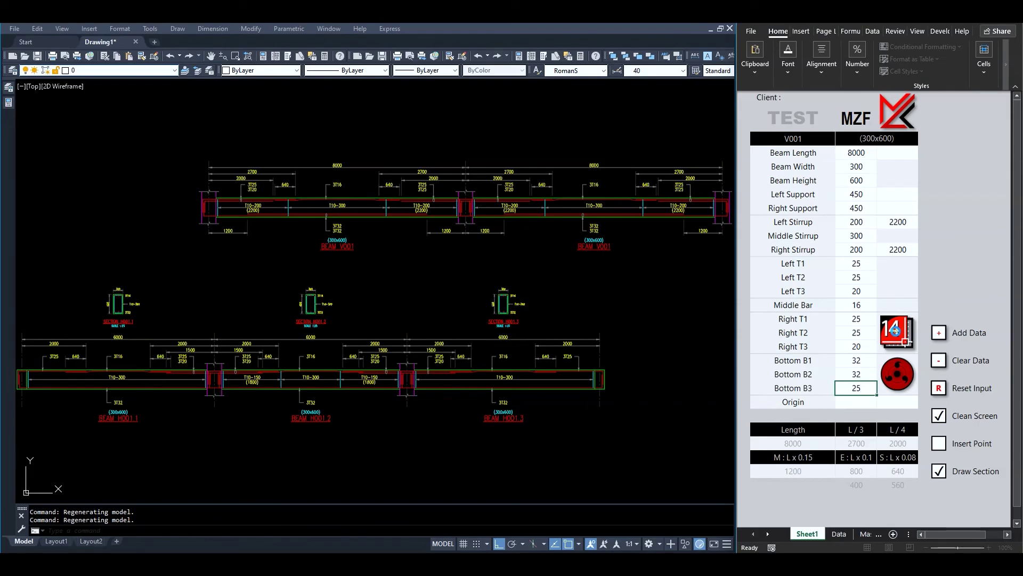